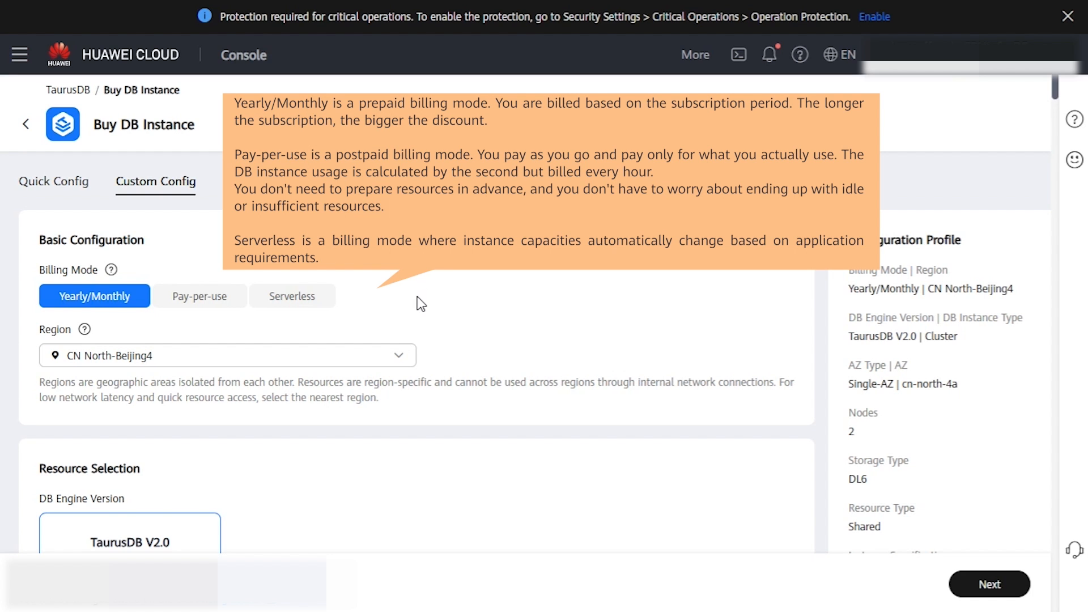
Step: Select Pay-per-use billing and scroll to Resource Selection (TaurusDB V2.0 Cluster, Single-AZ cn-north-4a)
click(196, 304)
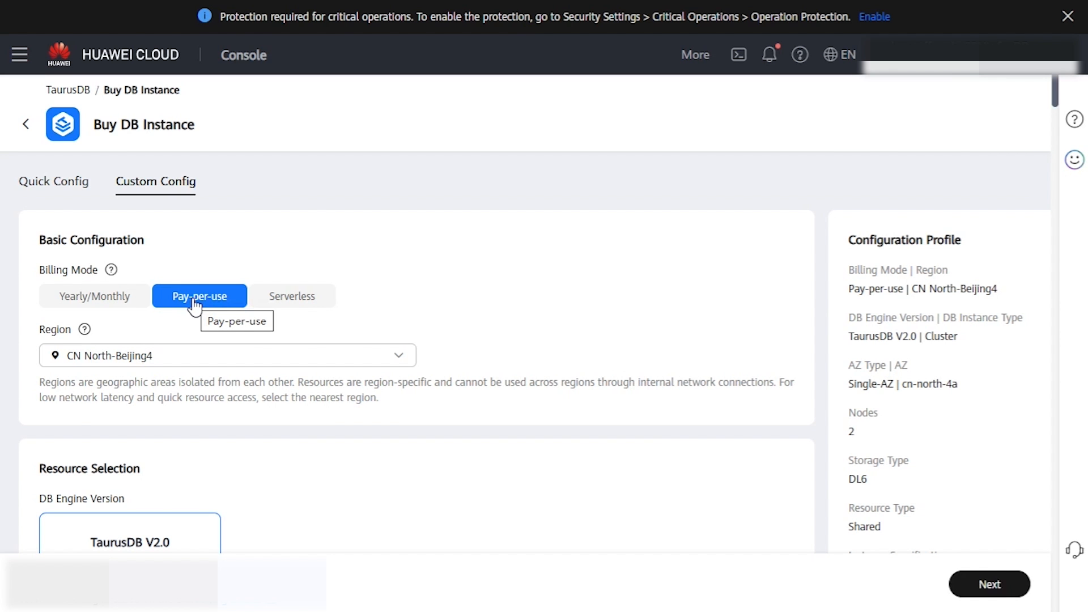
scroll(308, 237, down, 2)
scroll(307, 255, down, 2)
scroll(307, 262, down, 2)
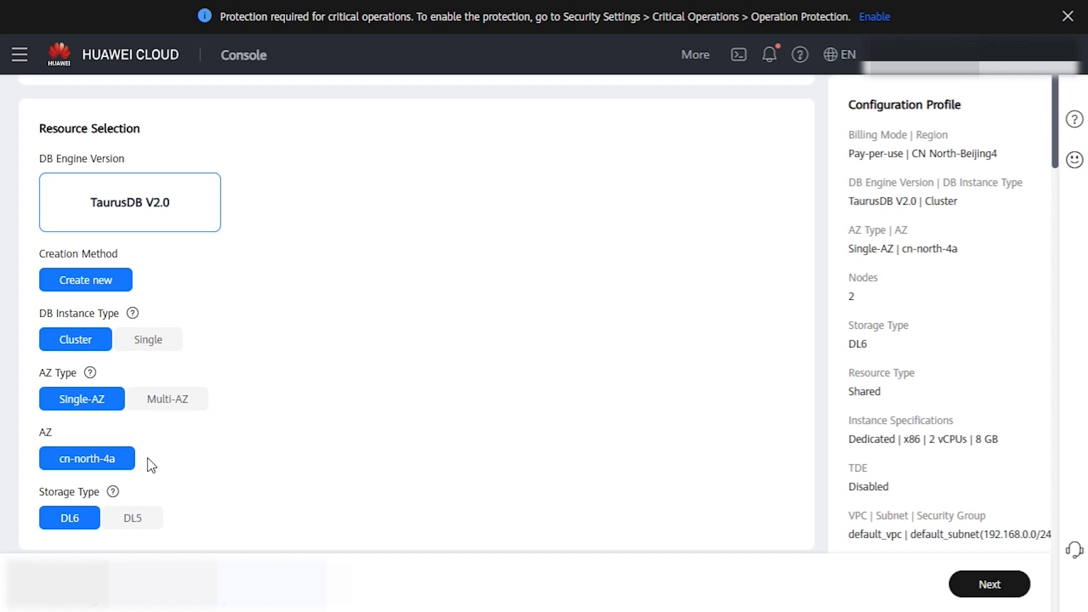
scroll(149, 459, down, 3)
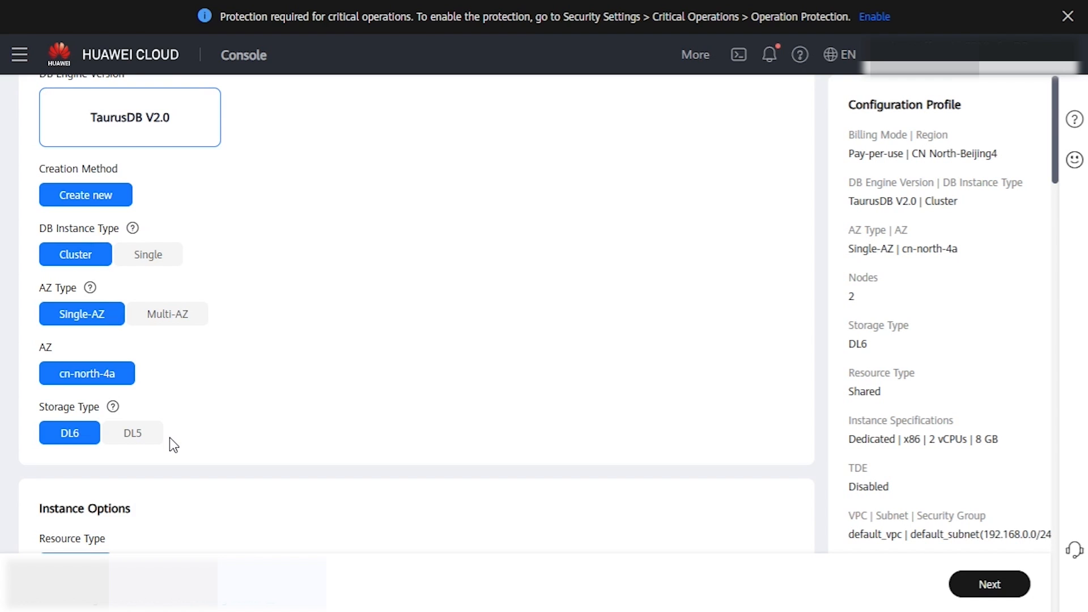
scroll(217, 414, down, 1)
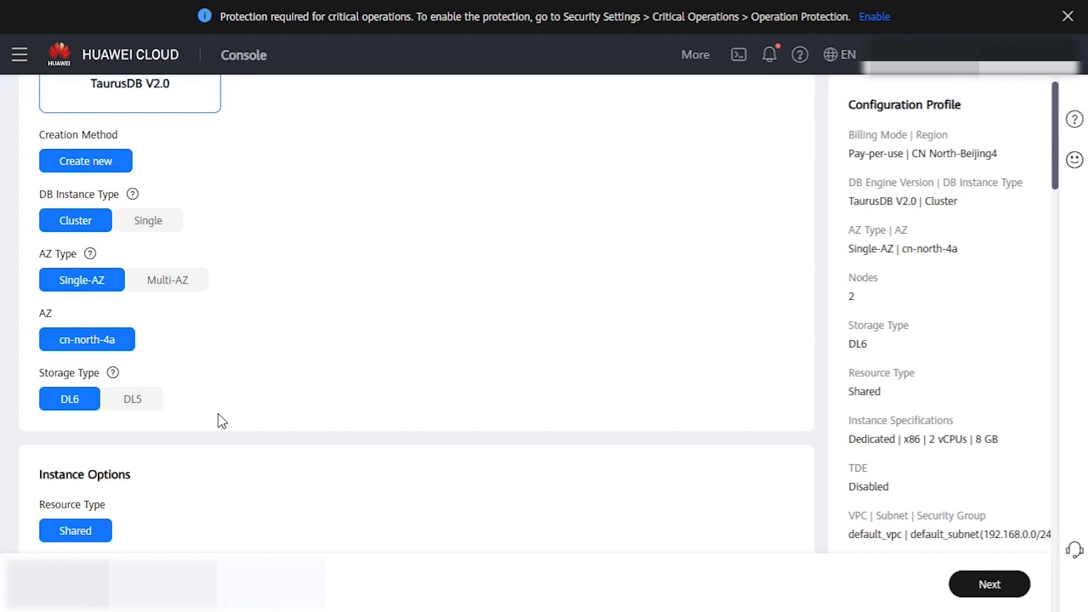
scroll(219, 414, down, 3)
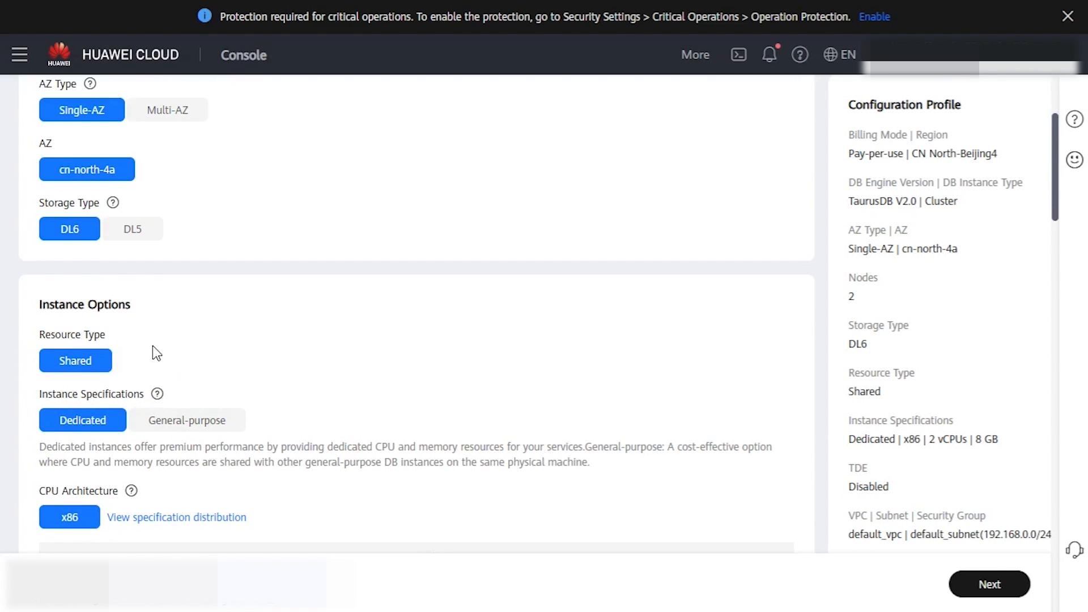
scroll(263, 426, down, 5)
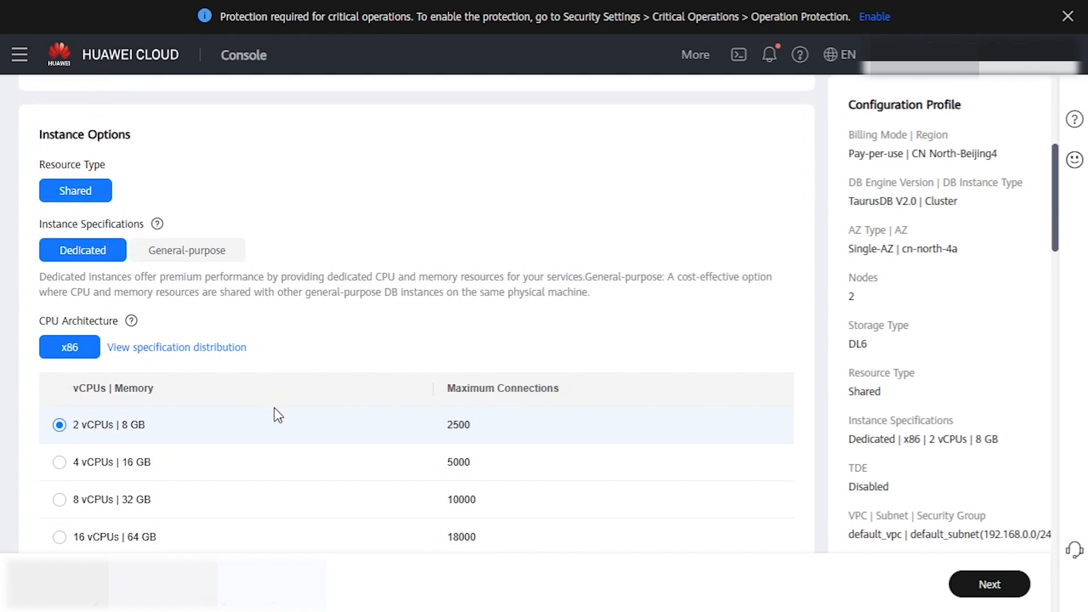
scroll(262, 376, down, 5)
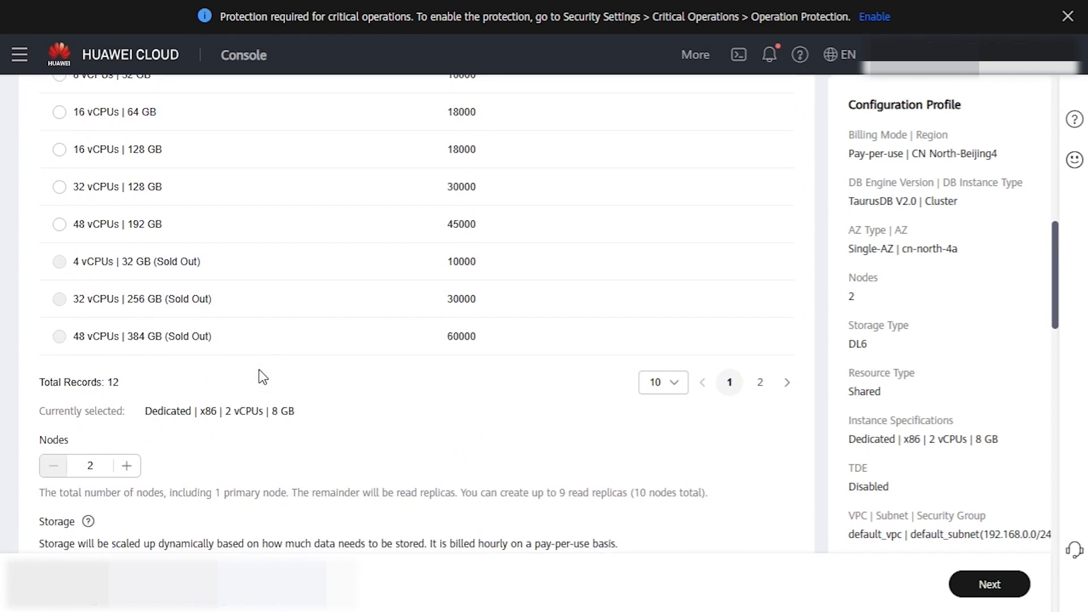
scroll(250, 374, down, 2)
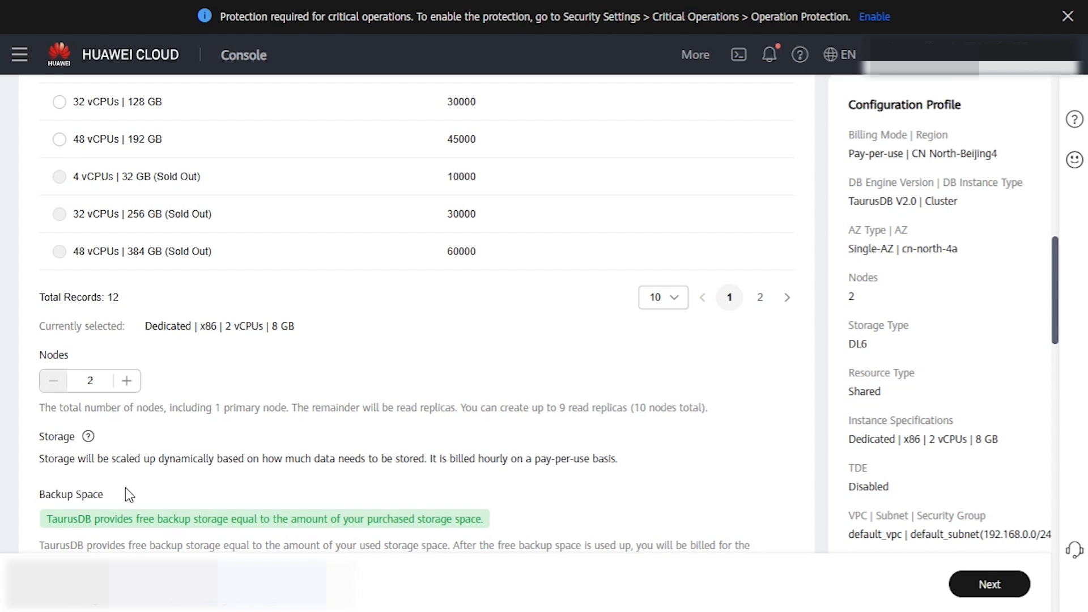
scroll(125, 488, down, 3)
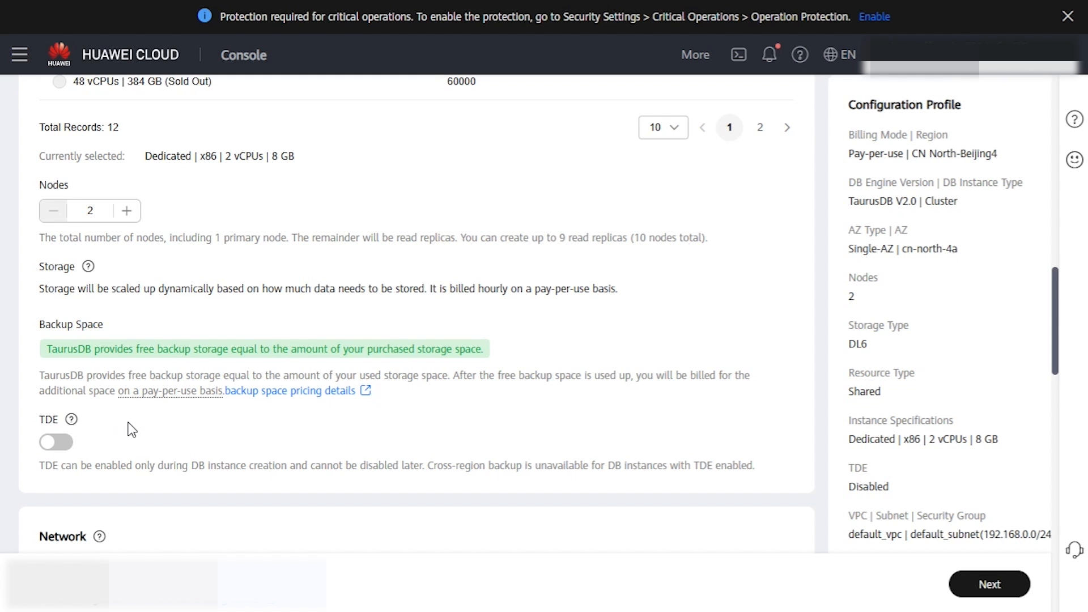
scroll(168, 427, down, 3)
scroll(178, 388, down, 2)
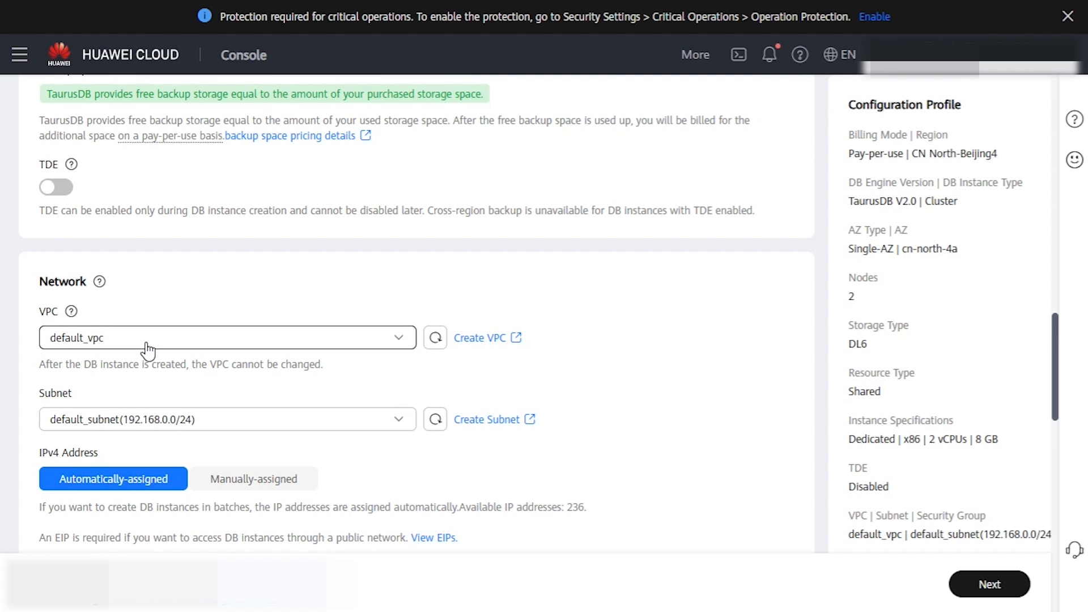
scroll(148, 348, down, 2)
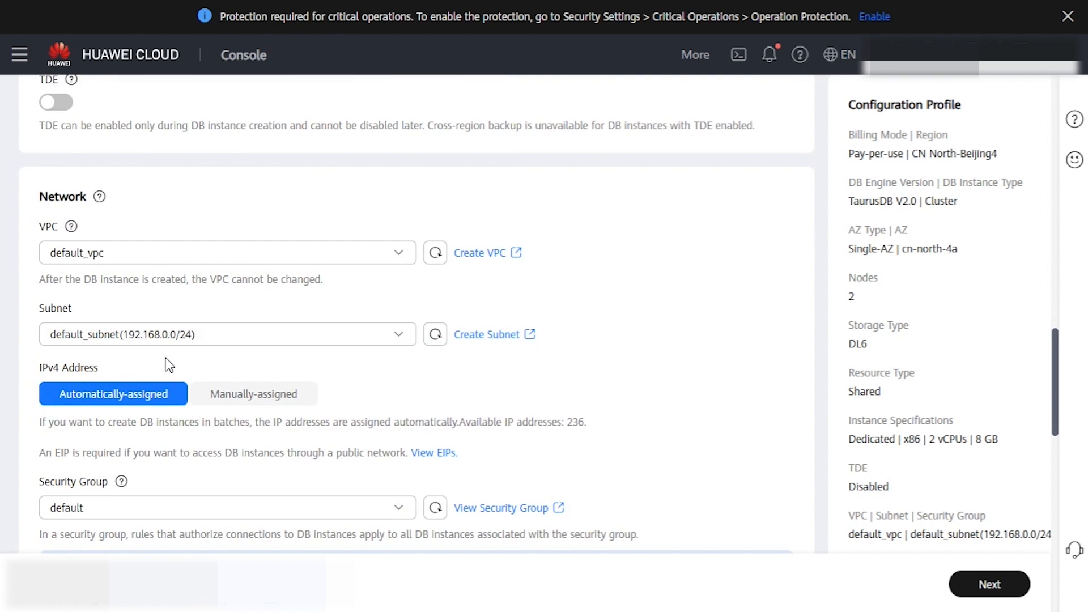
scroll(169, 364, down, 2)
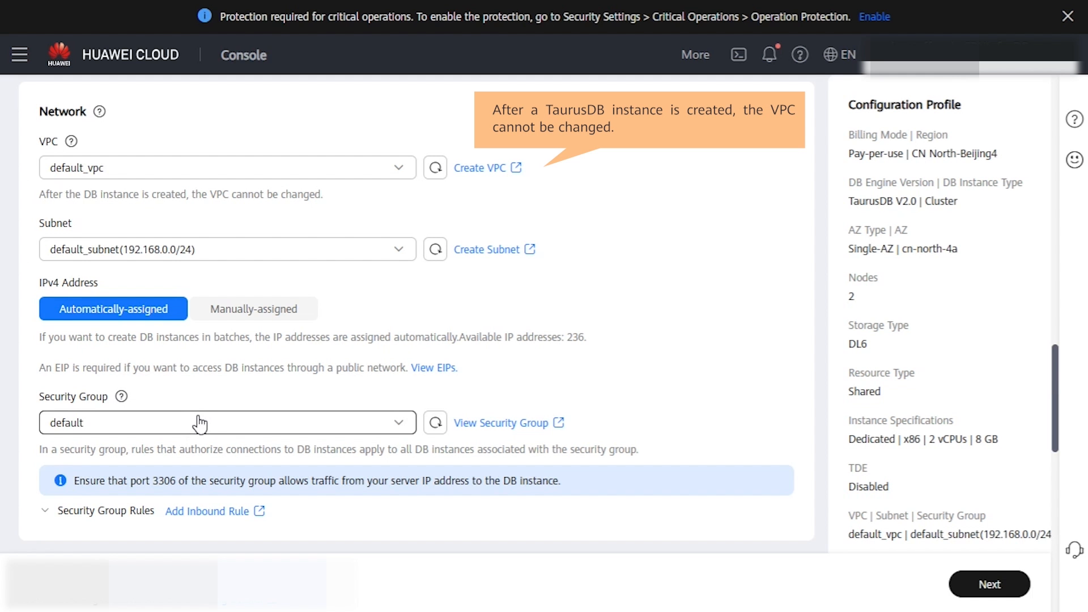
scroll(206, 423, down, 6)
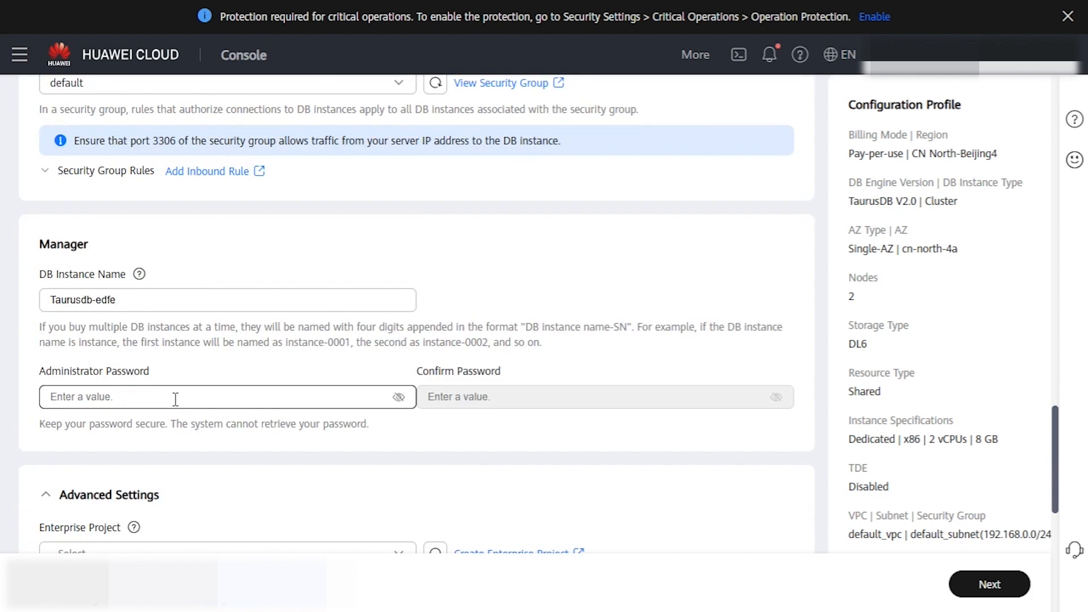
Step: Enter the administrator password and repeat it in Confirm Password
click(175, 399)
key(ctrl+v)
click(522, 401)
key(ctrl+v)
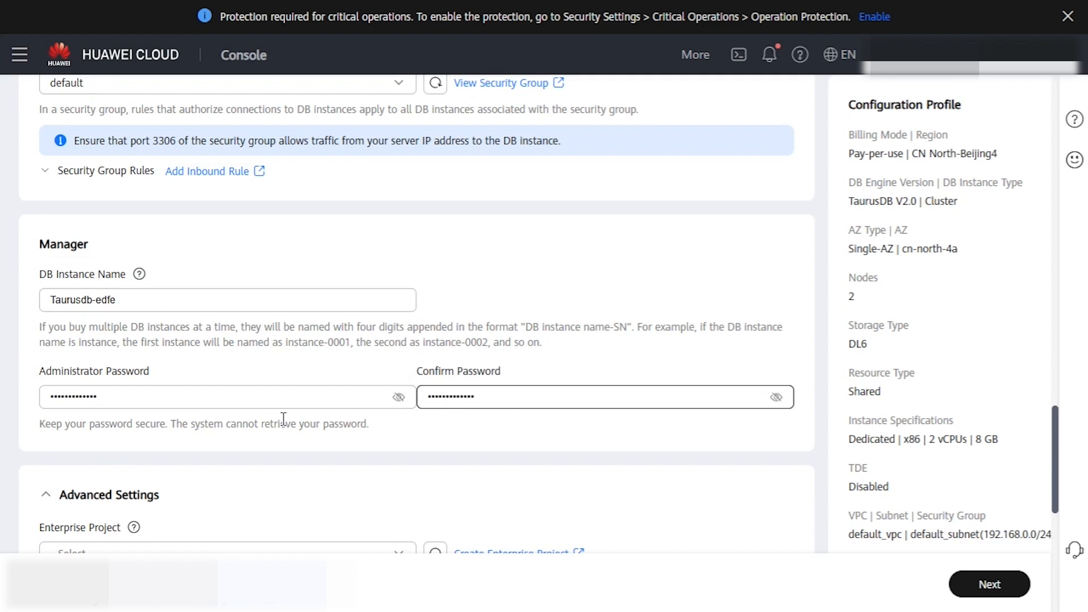
Step: Assign the instance to the default enterprise project and review the remaining advanced settings
scroll(267, 419, down, 3)
click(162, 387)
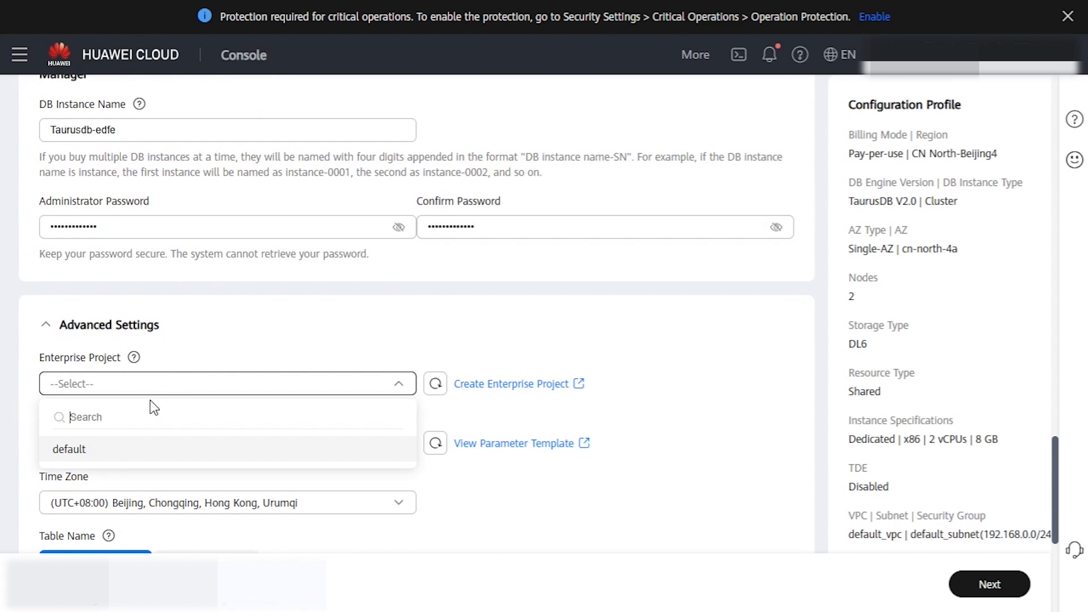
click(112, 449)
scroll(200, 404, down, 2)
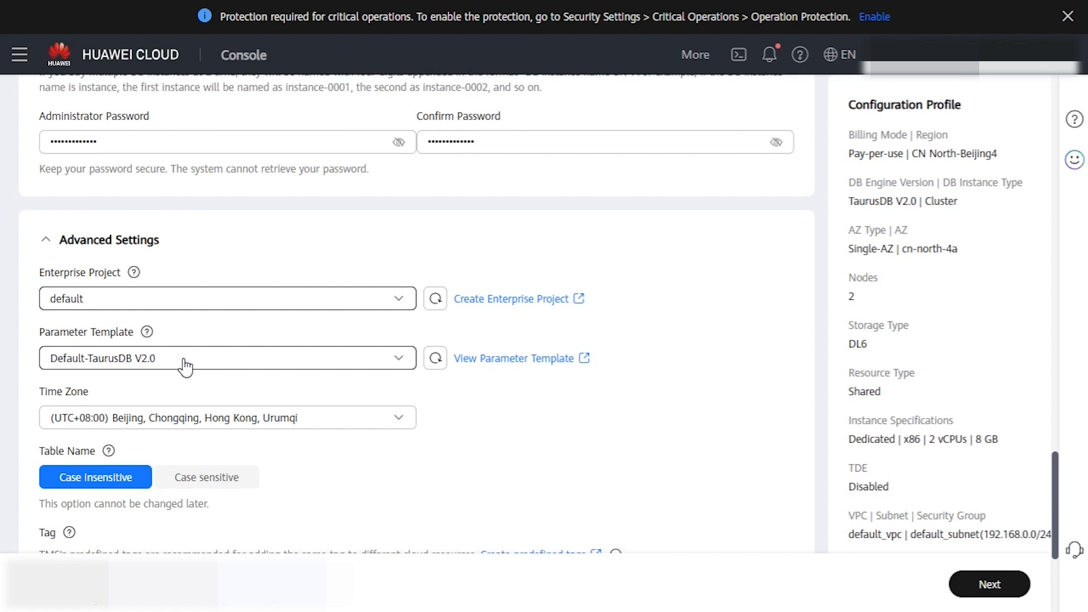
scroll(187, 367, down, 2)
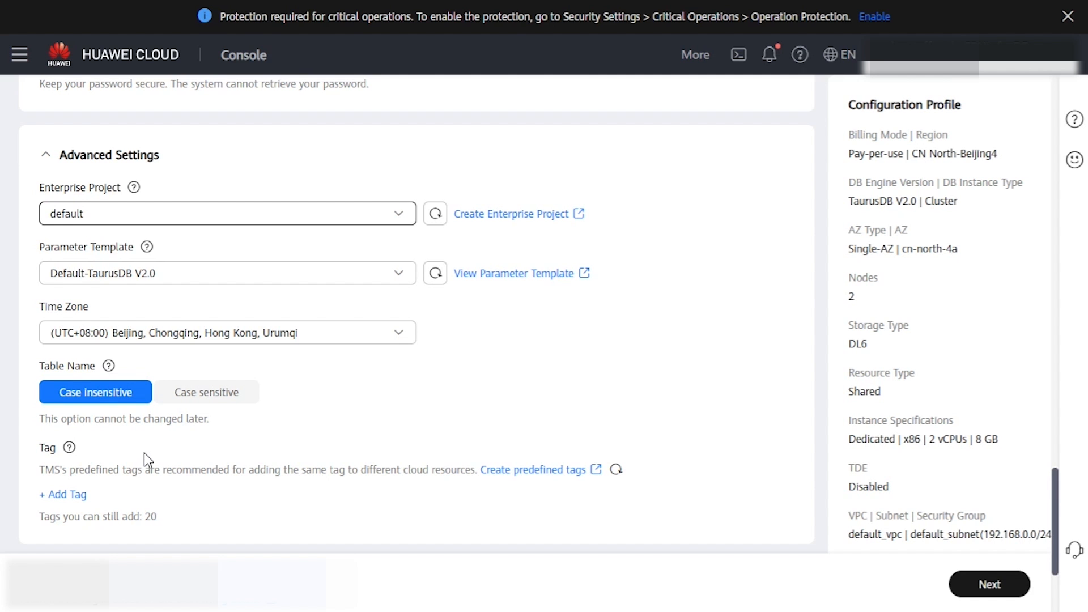
scroll(144, 453, down, 3)
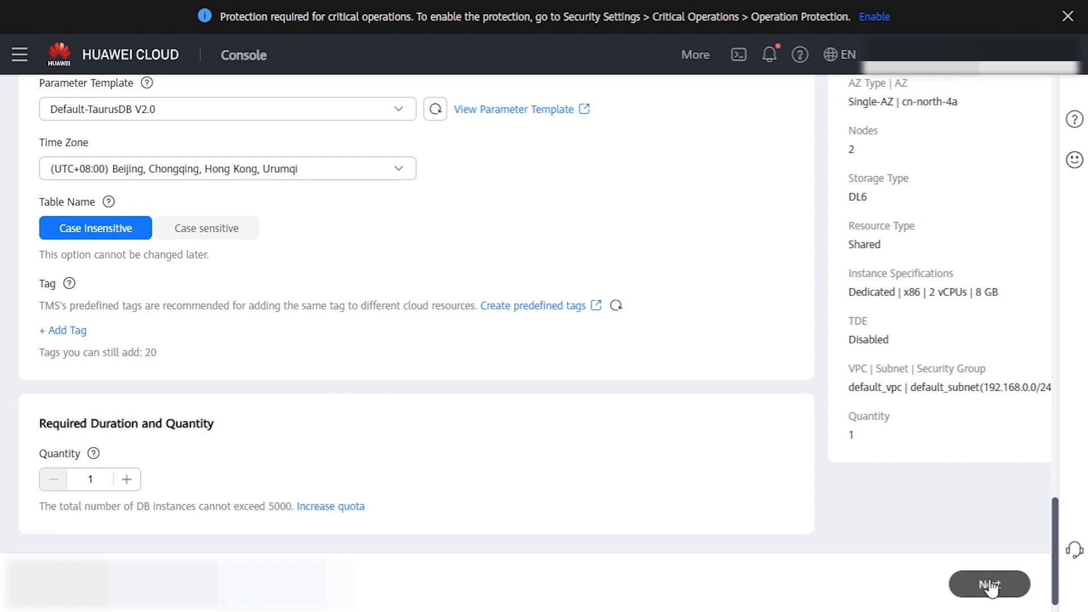
Step: Review the configuration summary for the pay-per-use cluster and submit the order
click(990, 586)
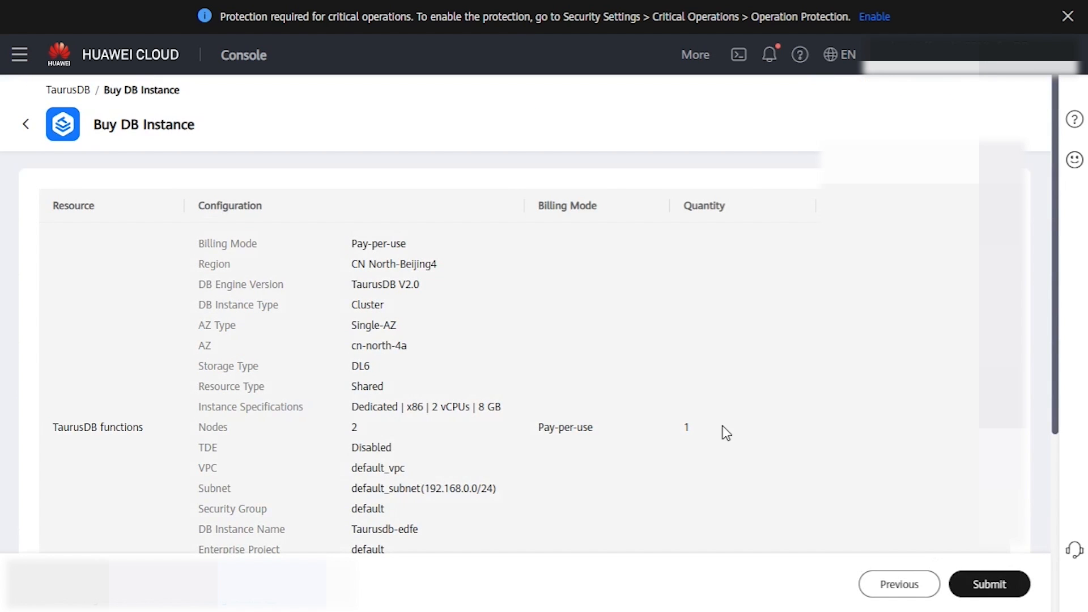
scroll(510, 340, down, 4)
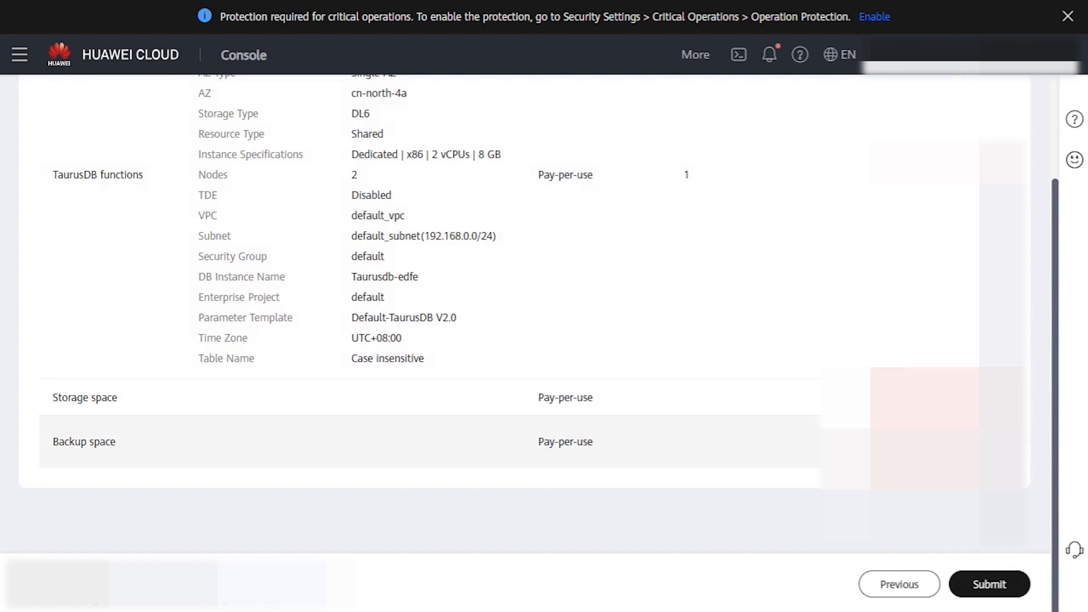
click(995, 584)
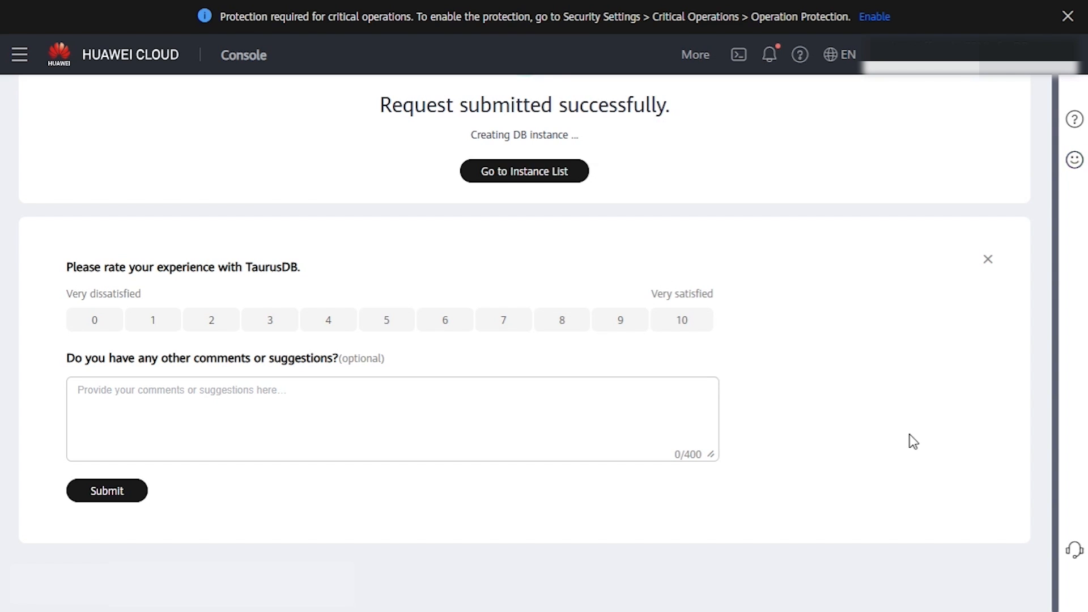
Step: Go to the instance list and wait for Taurusdb-edfe to show Available
click(526, 172)
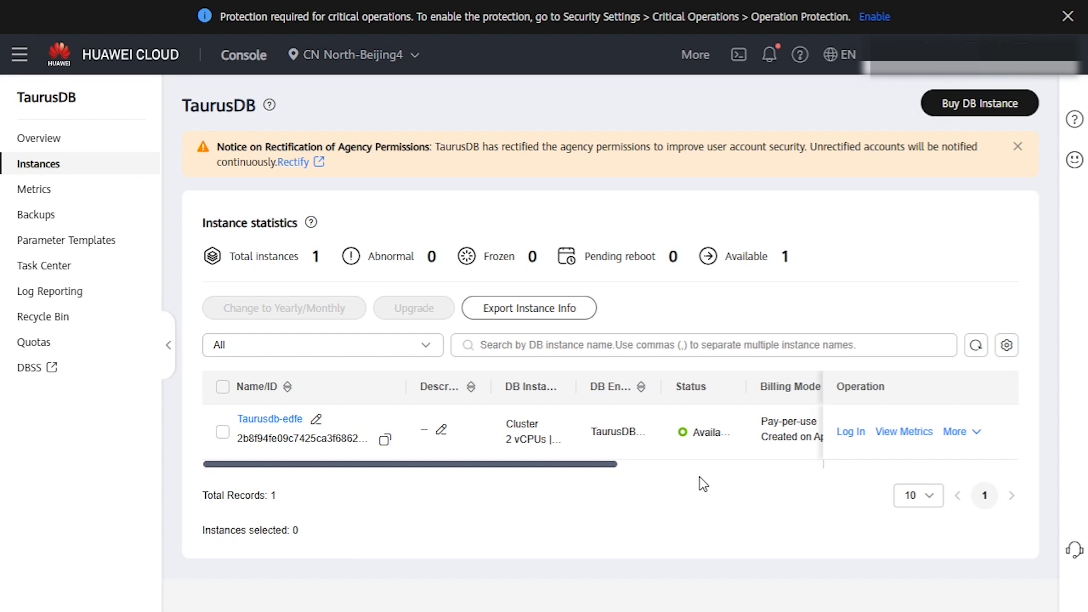
Step: Start the DAS login for Taurusdb-edfe and enter username root with the account password
click(850, 434)
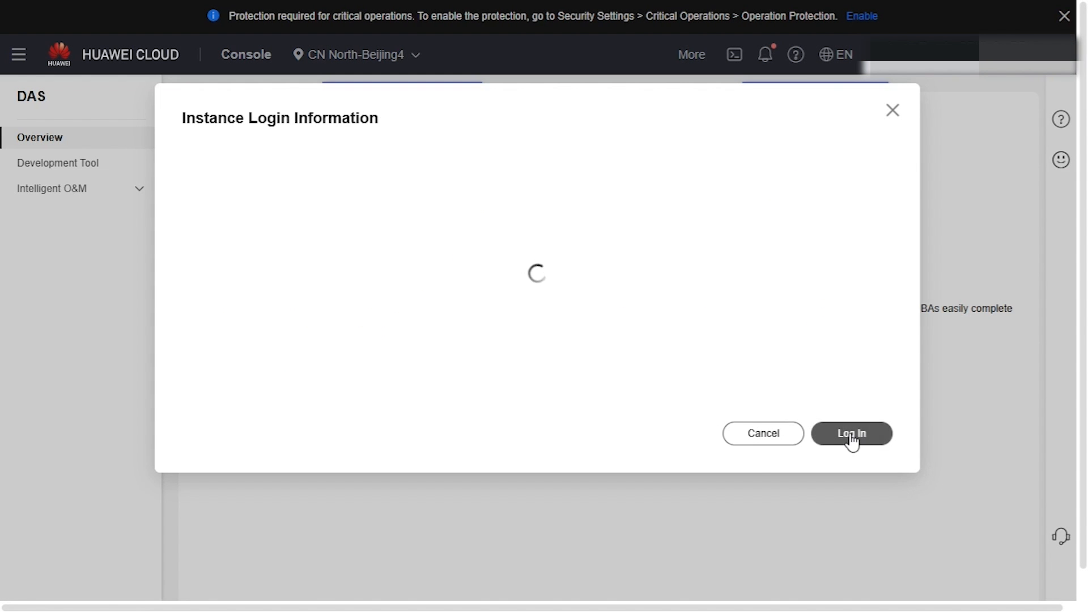
click(490, 224)
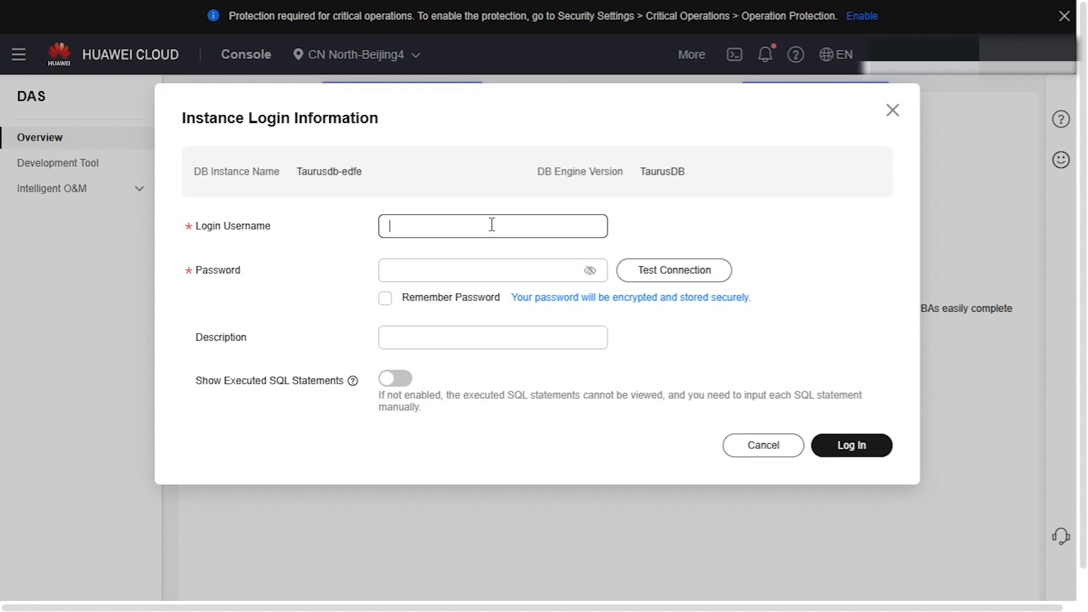
text(root)
key(Tab)
key(ctrl+v)
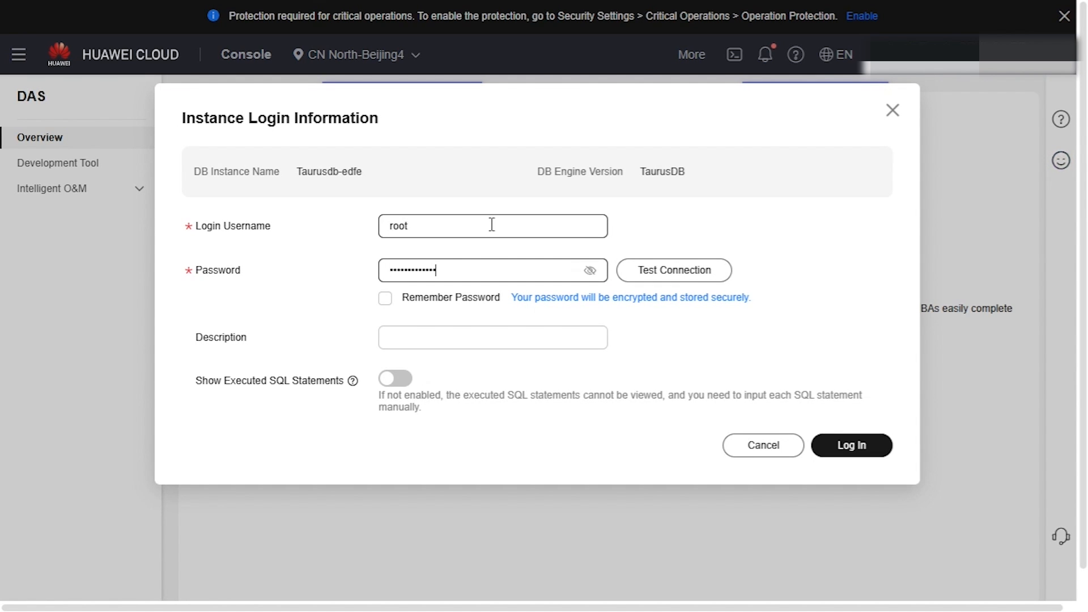
Step: Test the connection successfully, enable Remember Password, and log in
click(673, 270)
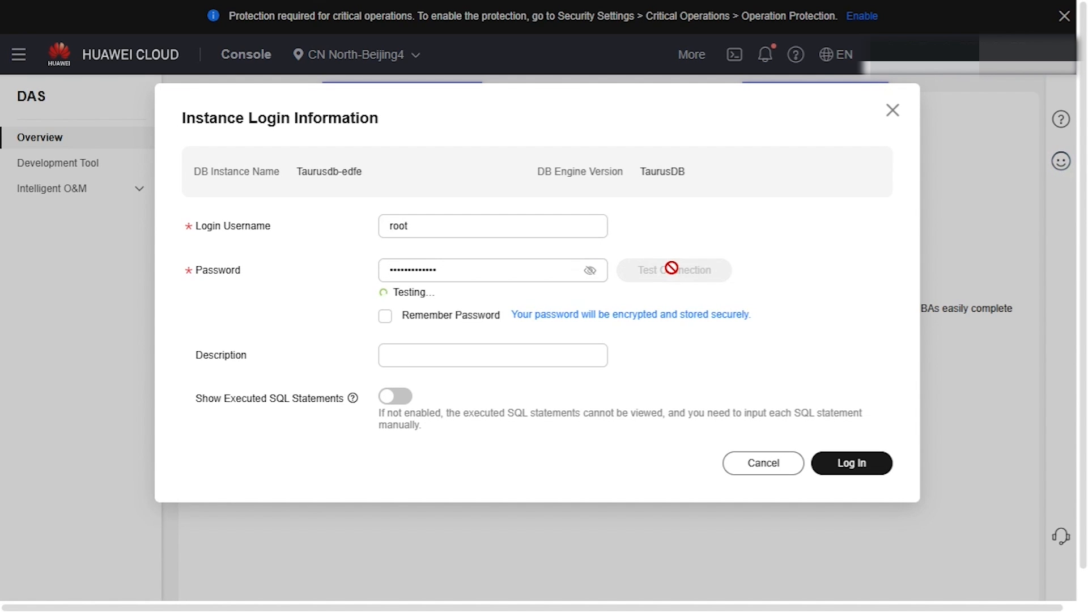
click(432, 318)
click(831, 468)
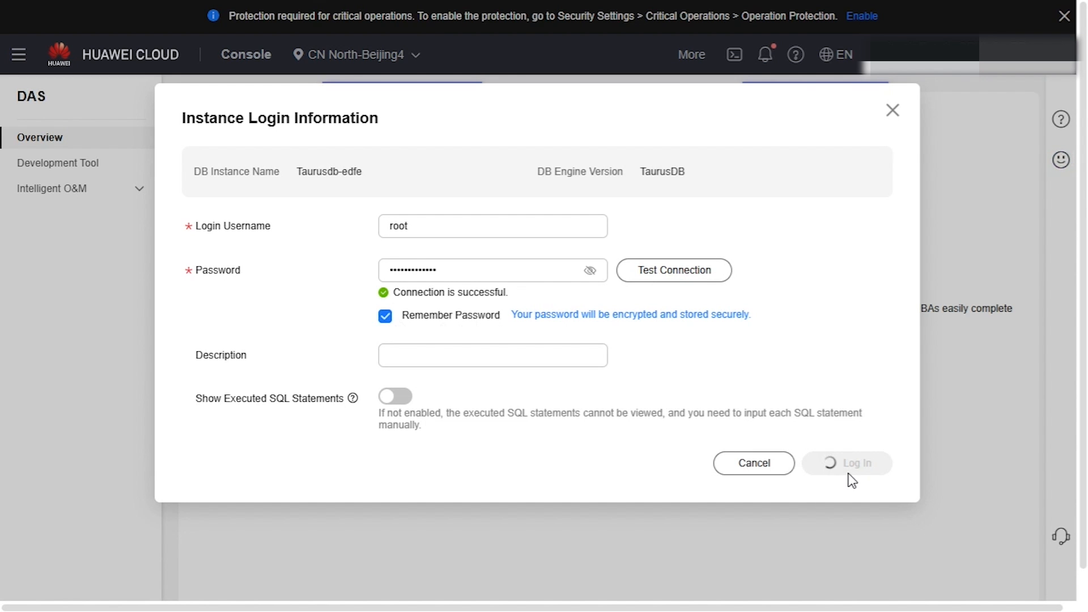